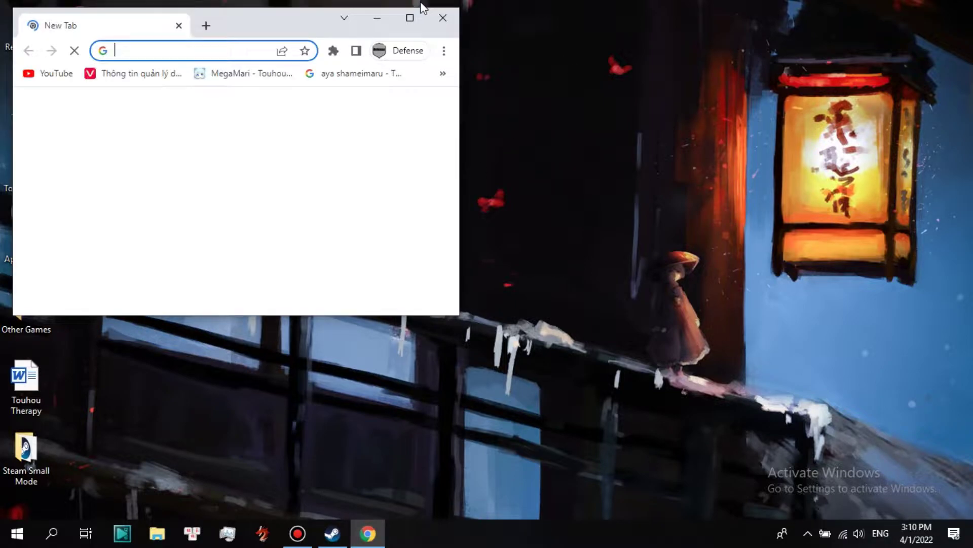
# Maximize Chrome and run a Google search for 'thcrap'.
pyautogui.click(411, 17)
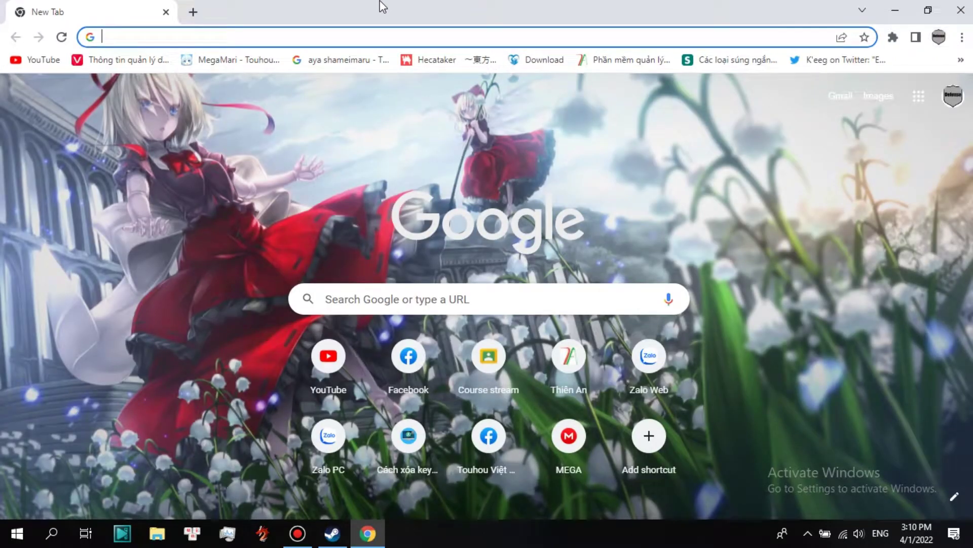
pyautogui.write('th')
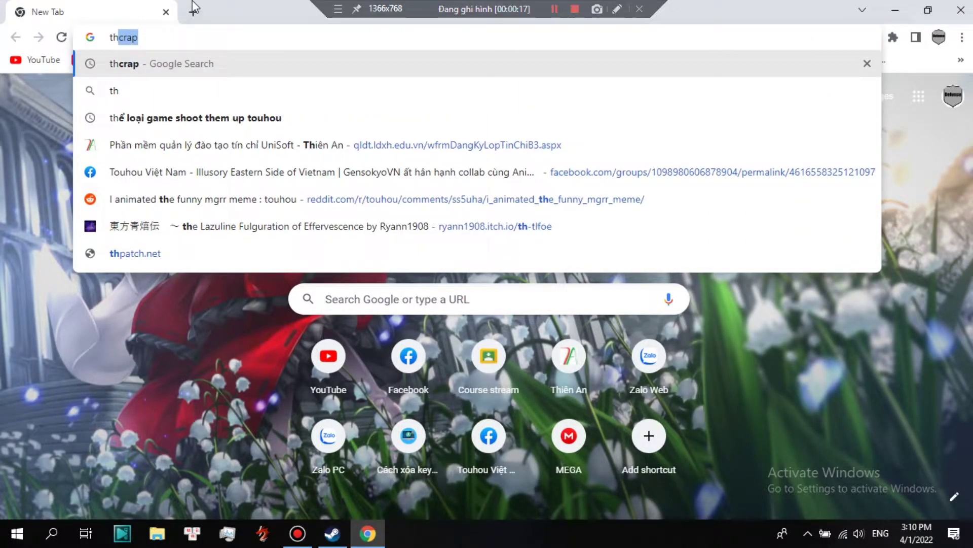
pyautogui.write('crap')
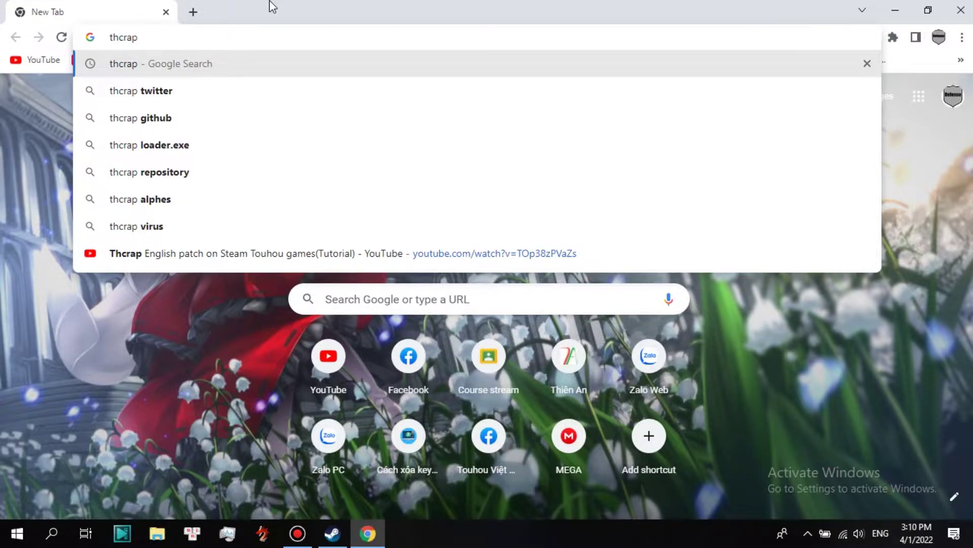
pyautogui.press('Return')
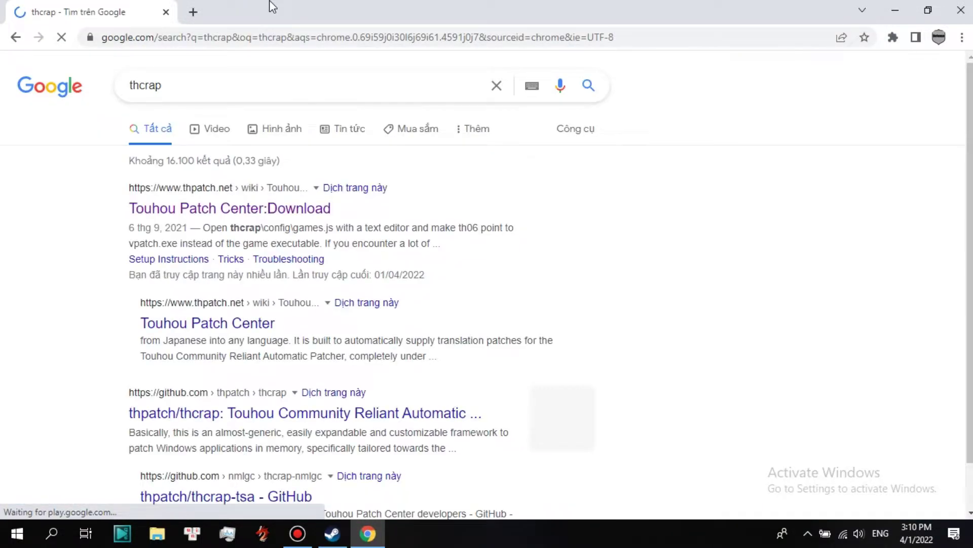
# Download thcrap.zip from the Touhou Patch Center Download page and show it in its folder.
pyautogui.click(275, 209)
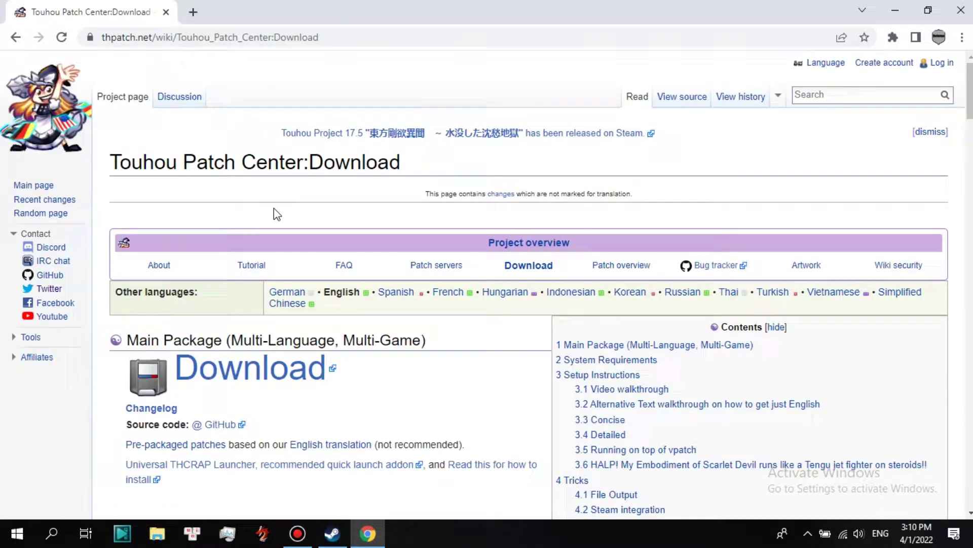
pyautogui.click(275, 372)
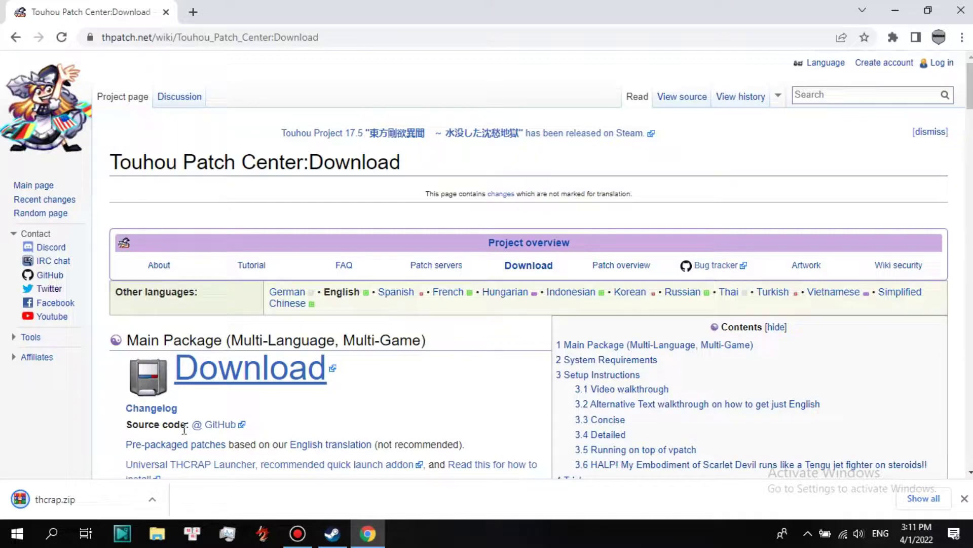
pyautogui.click(154, 501)
pyautogui.click(187, 456)
# Move the thcrap archive from Downloads onto the desktop.
pyautogui.click(896, 10)
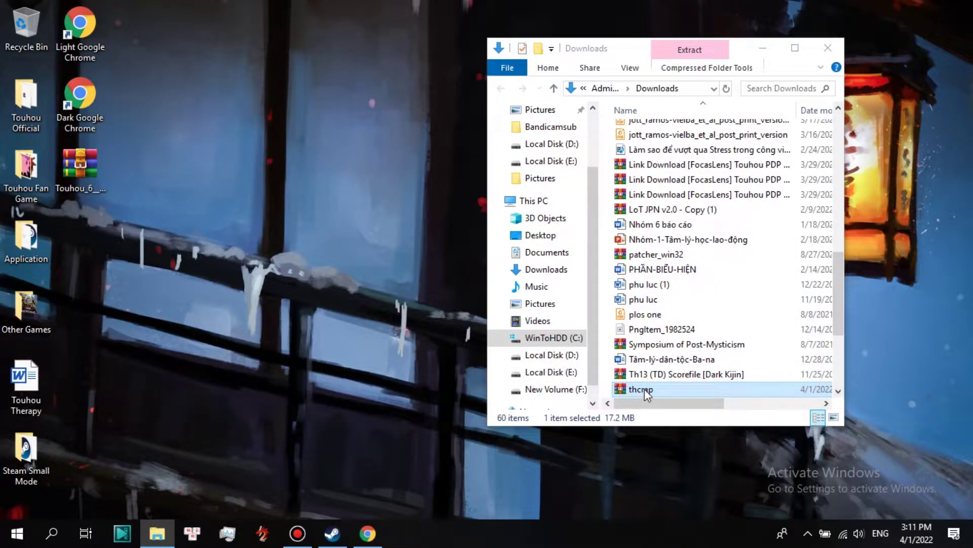
pyautogui.rightClick(644, 388)
pyautogui.click(695, 289)
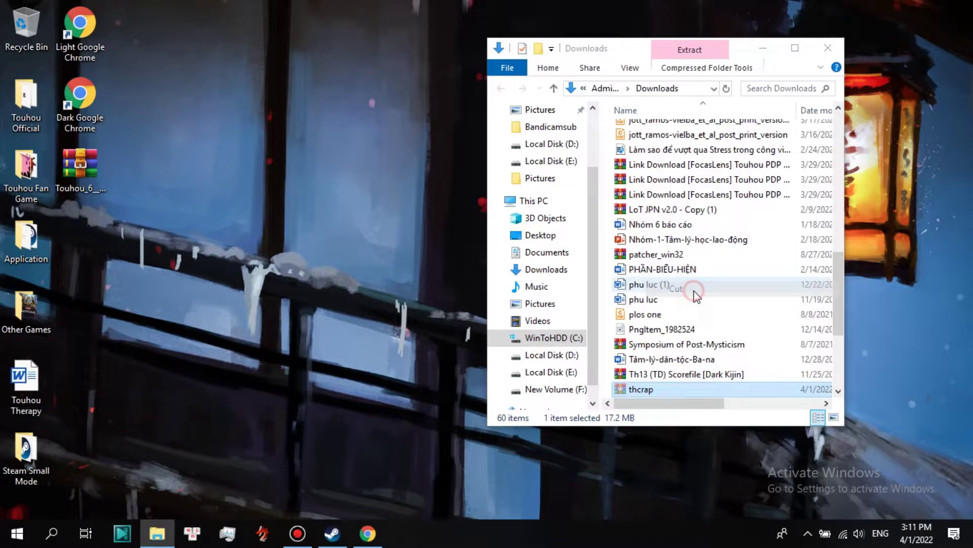
pyautogui.rightClick(80, 261)
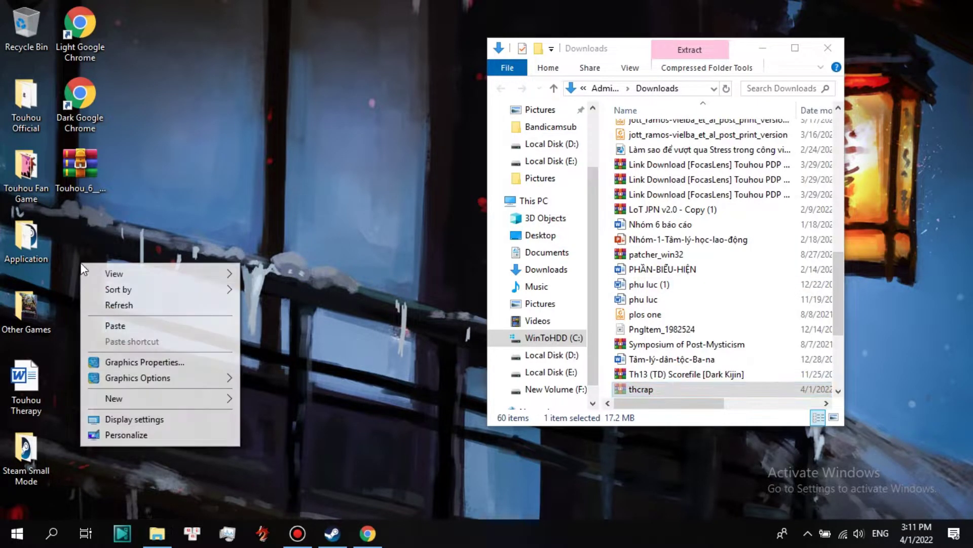
pyautogui.click(116, 326)
# Cut the Touhou 6 archive from the desktop and go to Local Disk (E:).
pyautogui.click(81, 172)
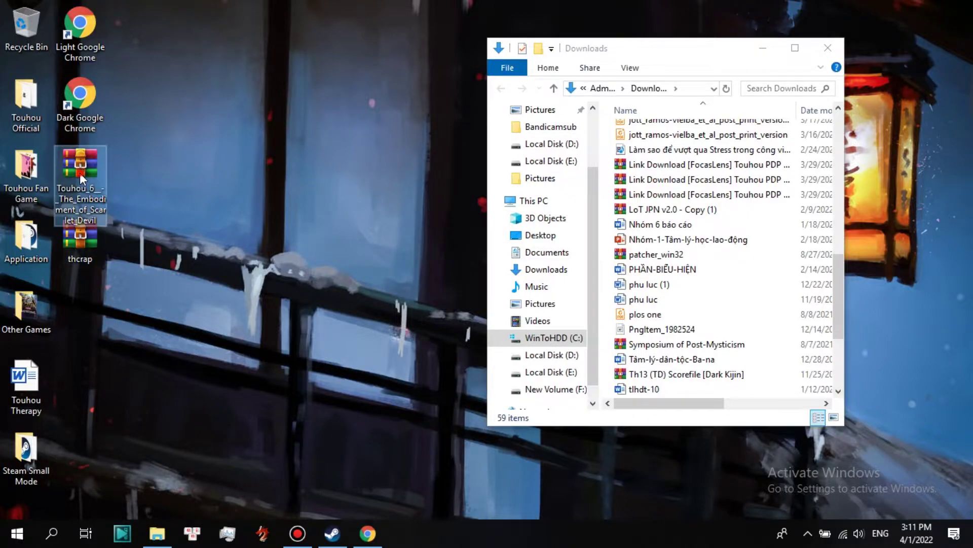
pyautogui.rightClick(83, 155)
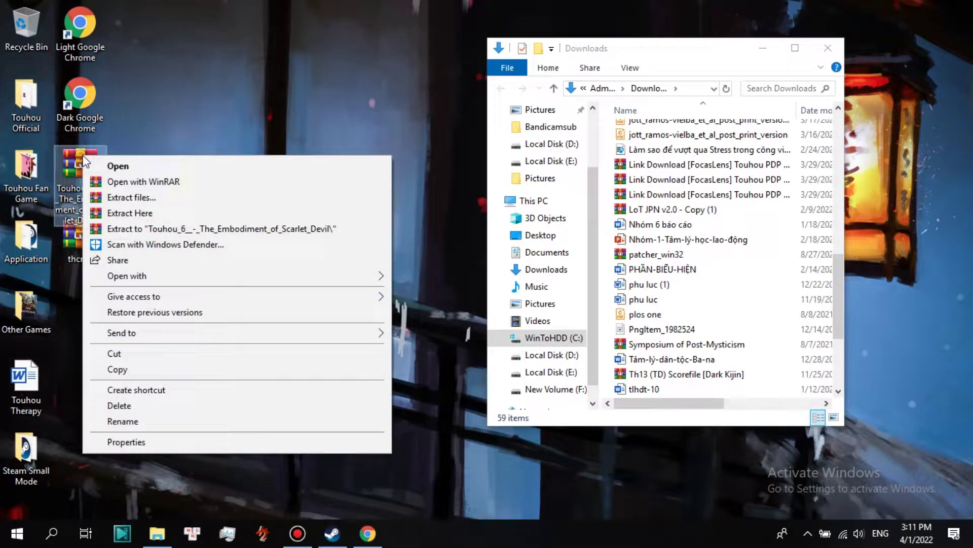
pyautogui.click(129, 355)
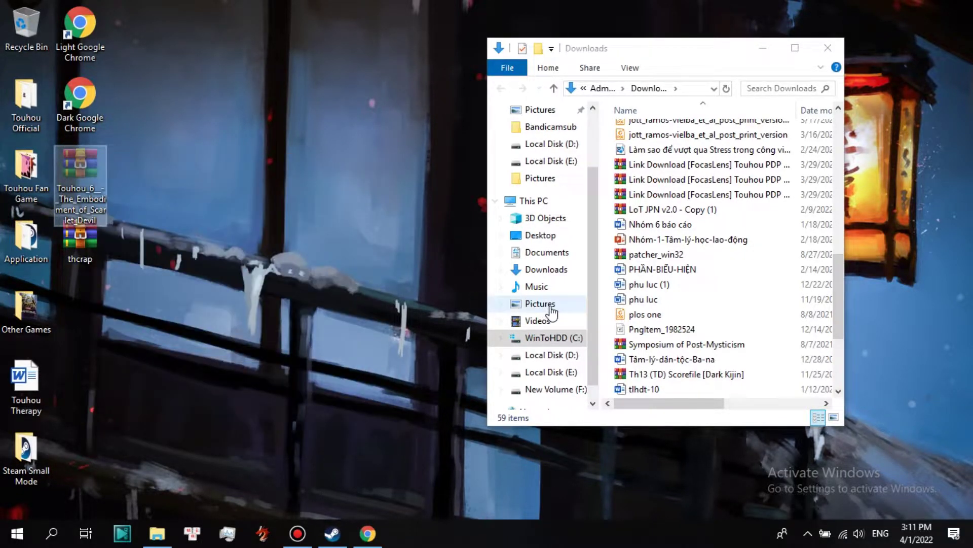
pyautogui.click(559, 373)
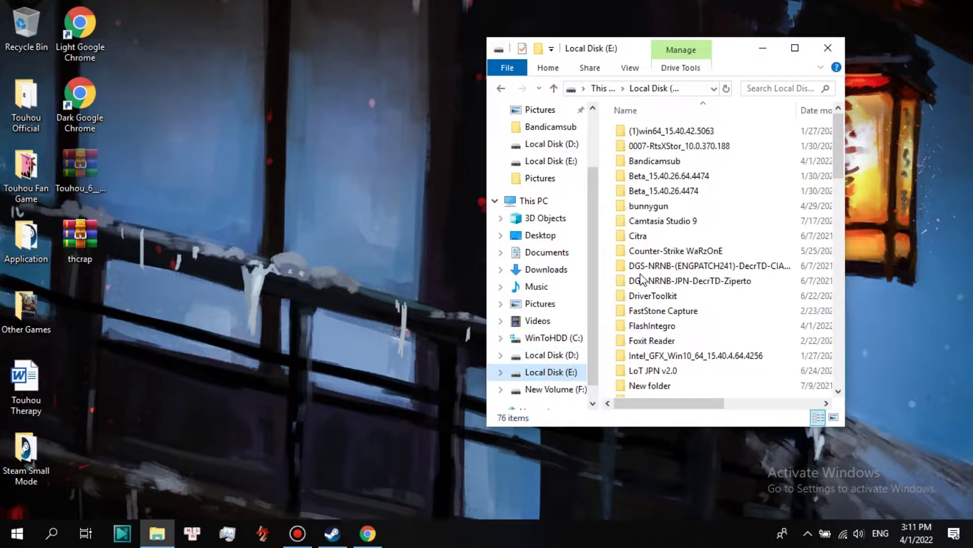
pyautogui.rightClick(609, 148)
# Paste the Touhou 6 archive into Local Disk (E:) and extract it to its own folder.
pyautogui.click(634, 247)
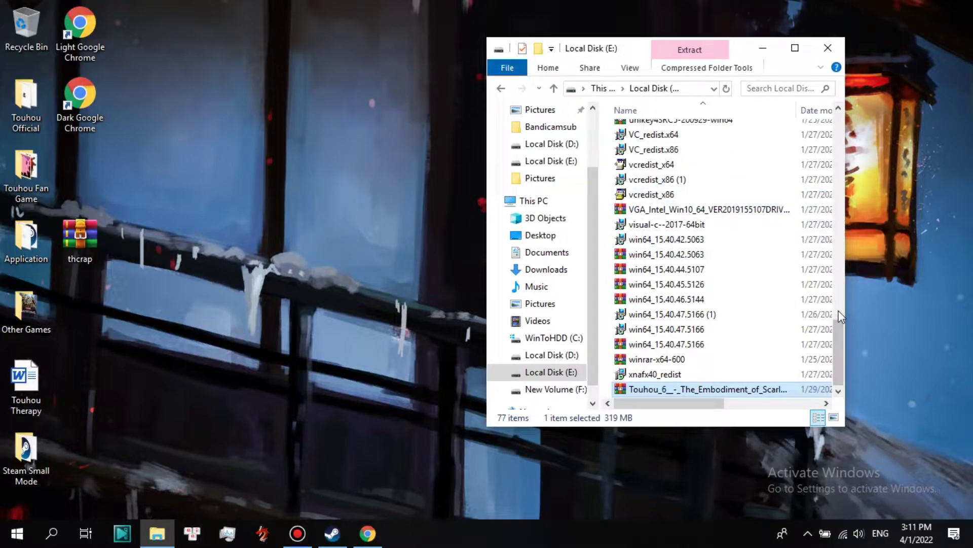
pyautogui.rightClick(754, 391)
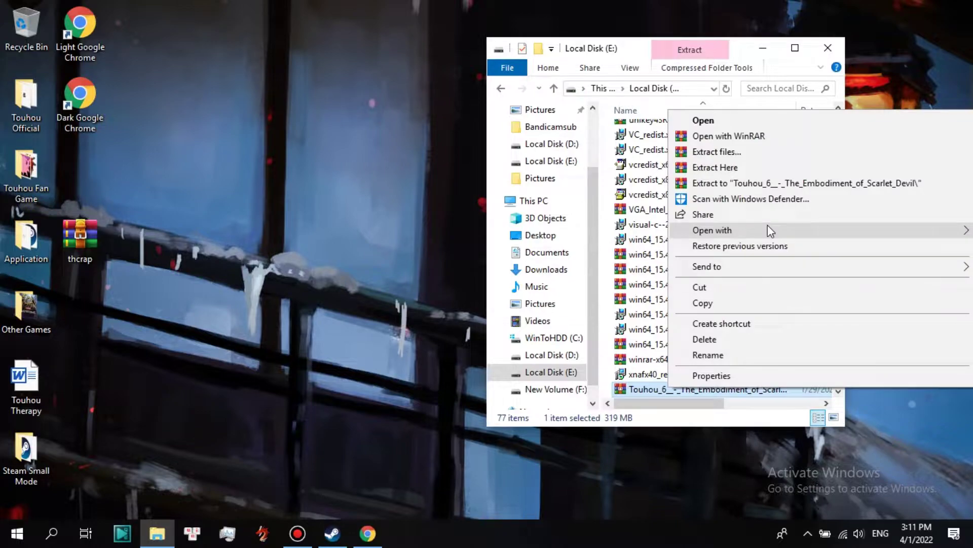
pyautogui.click(759, 183)
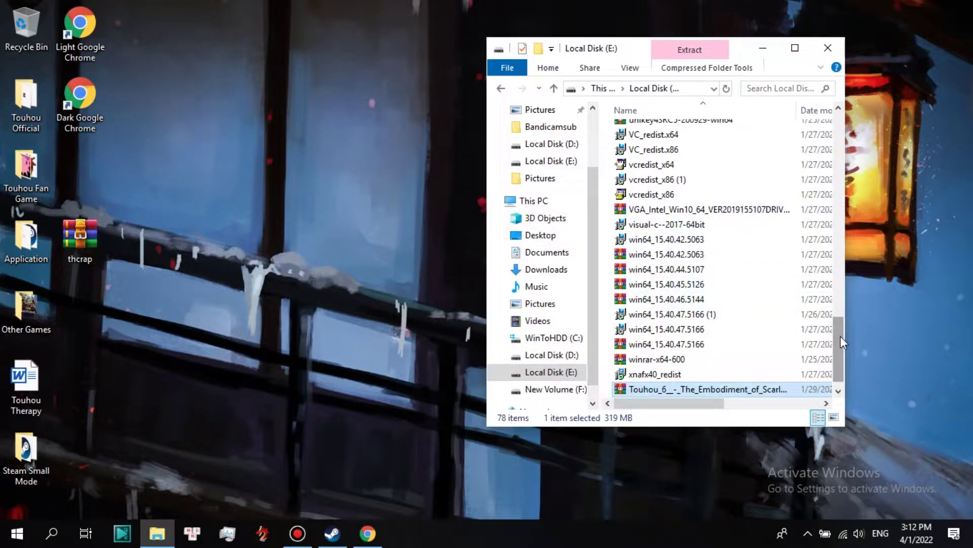
pyautogui.scroll(-1, 840, 335)
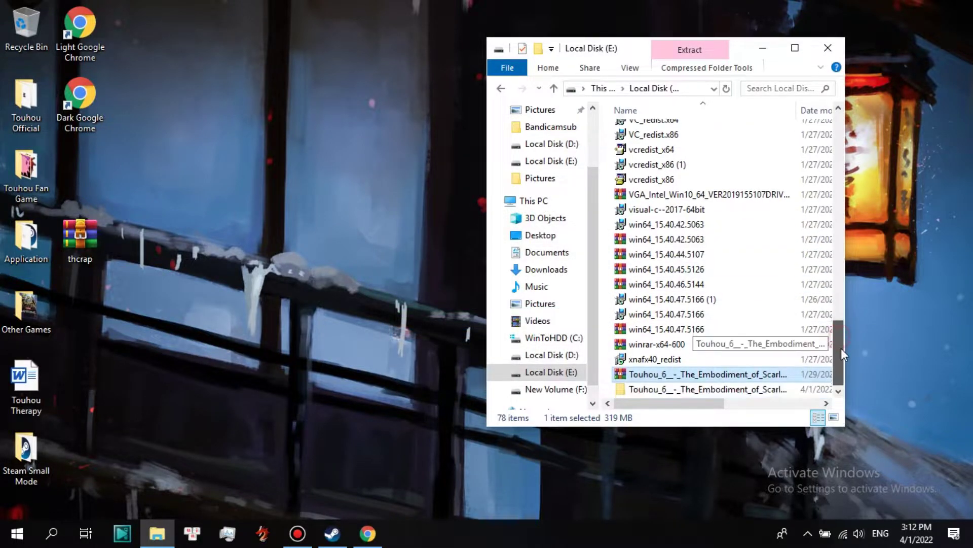
pyautogui.doubleClick(766, 389)
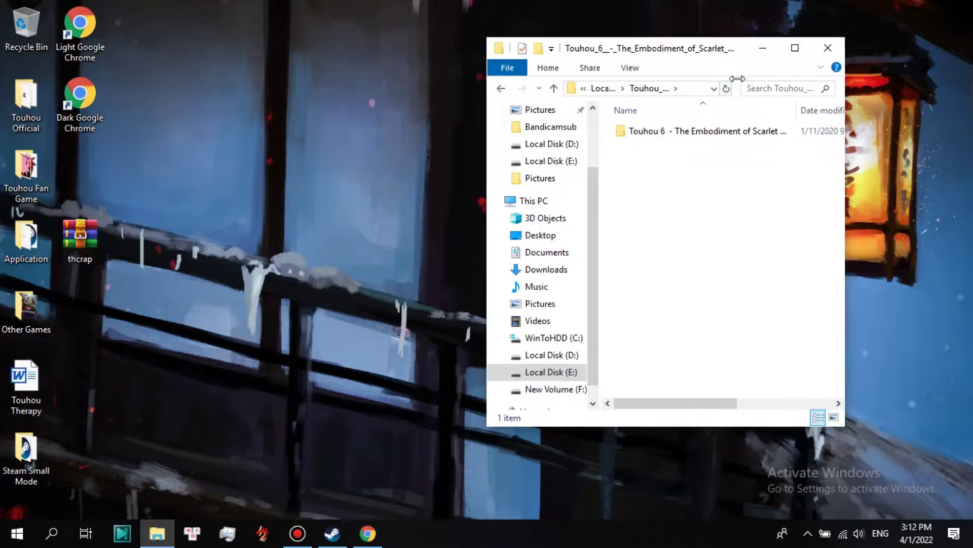
# Extract thcrap.zip into a desktop thcrap folder and launch thcrap from it.
pyautogui.click(763, 49)
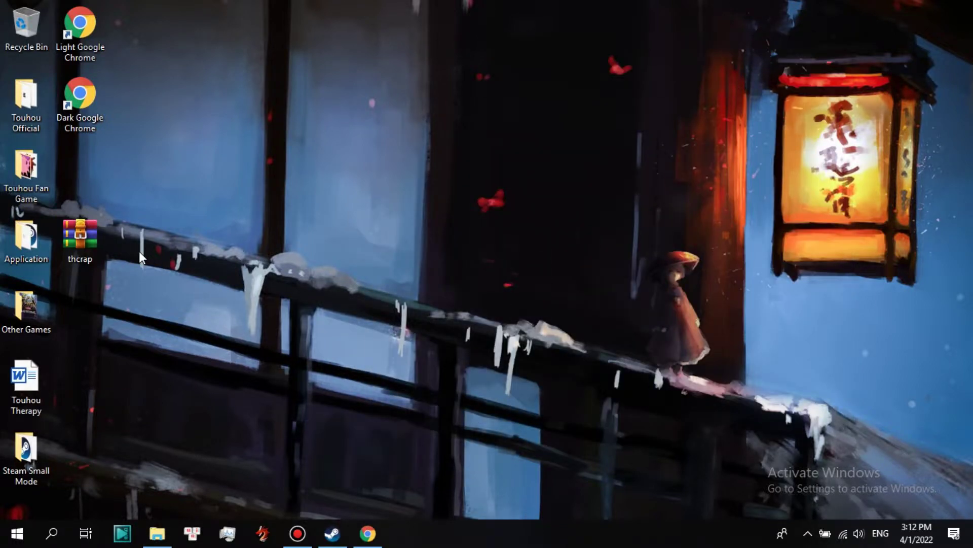
pyautogui.rightClick(88, 238)
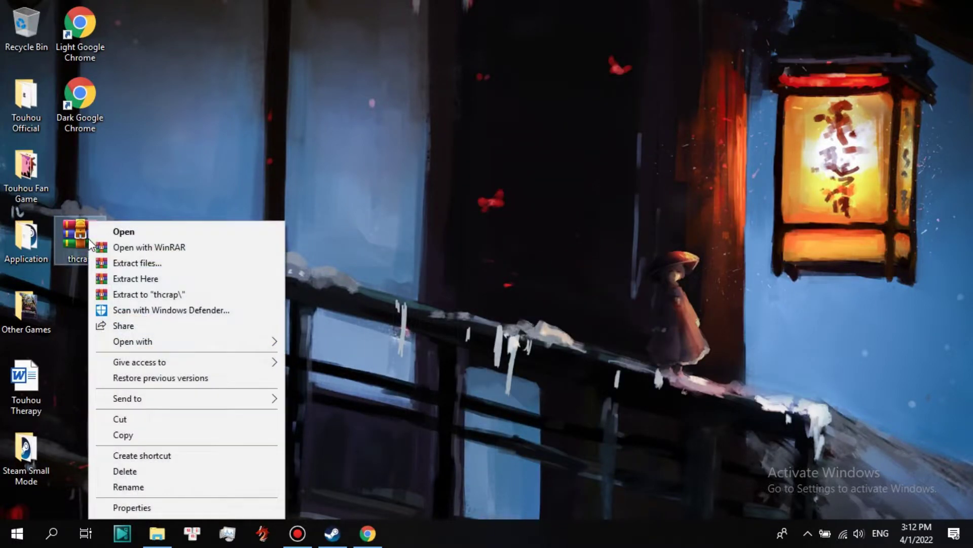
pyautogui.click(119, 295)
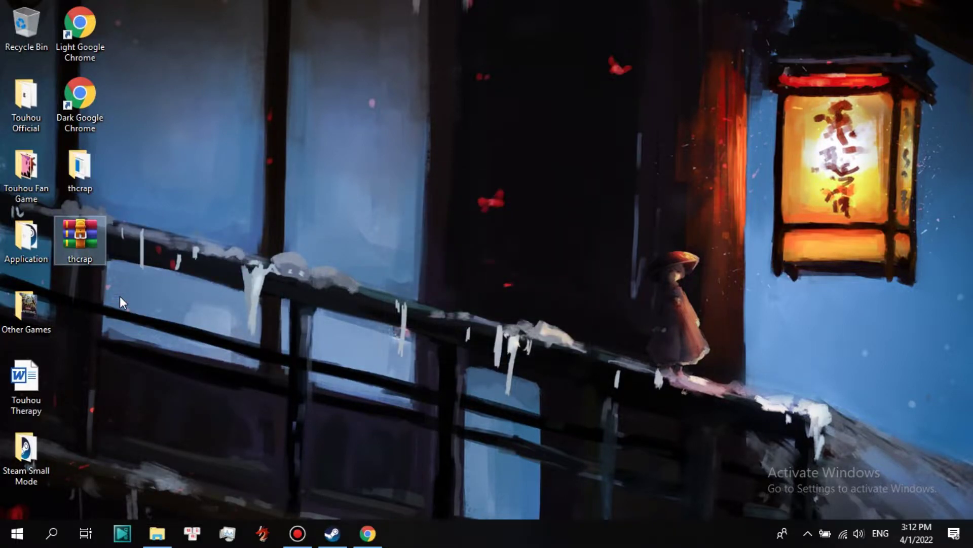
pyautogui.click(75, 175)
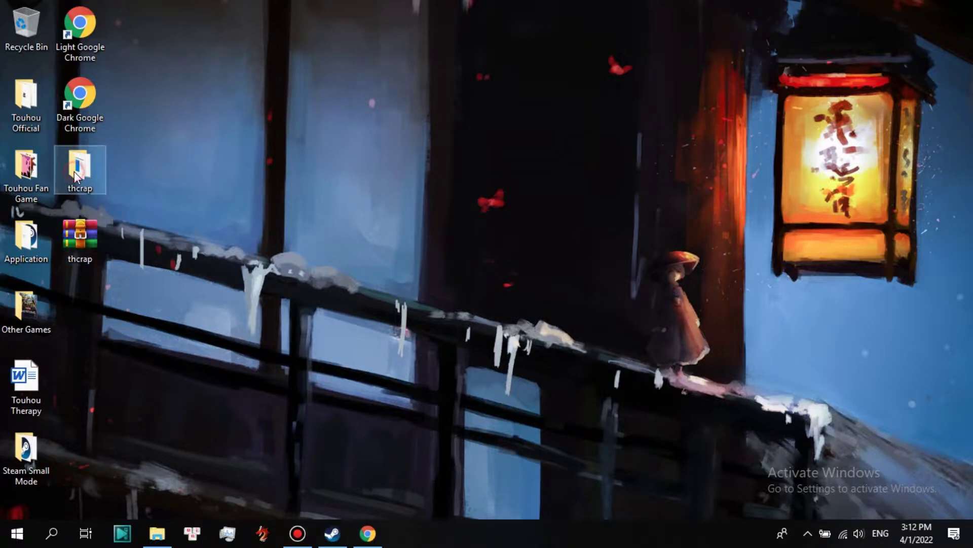
pyautogui.doubleClick(75, 175)
pyautogui.click(648, 183)
pyautogui.doubleClick(647, 184)
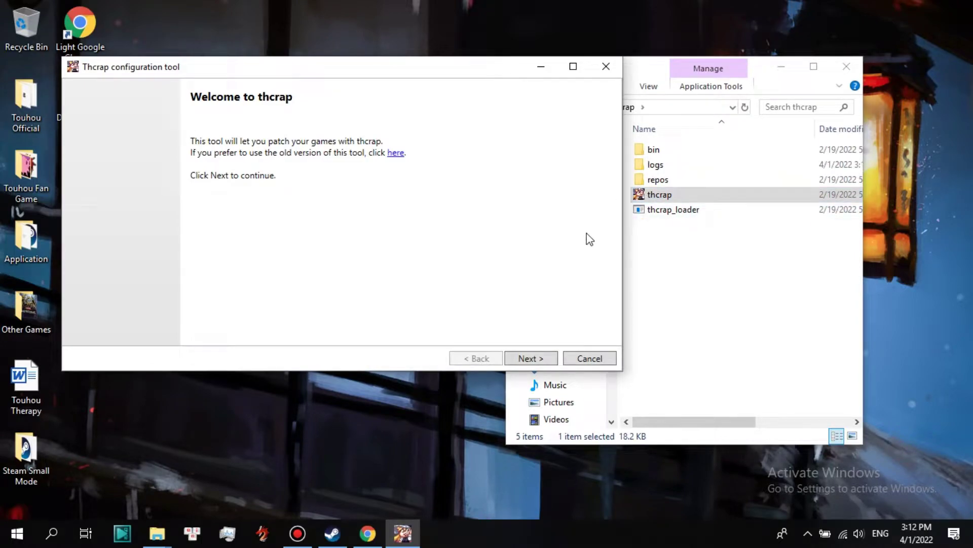
# Select the 'Vietnamese community translation' patch and continue through the core data download to Find games.
pyautogui.click(528, 358)
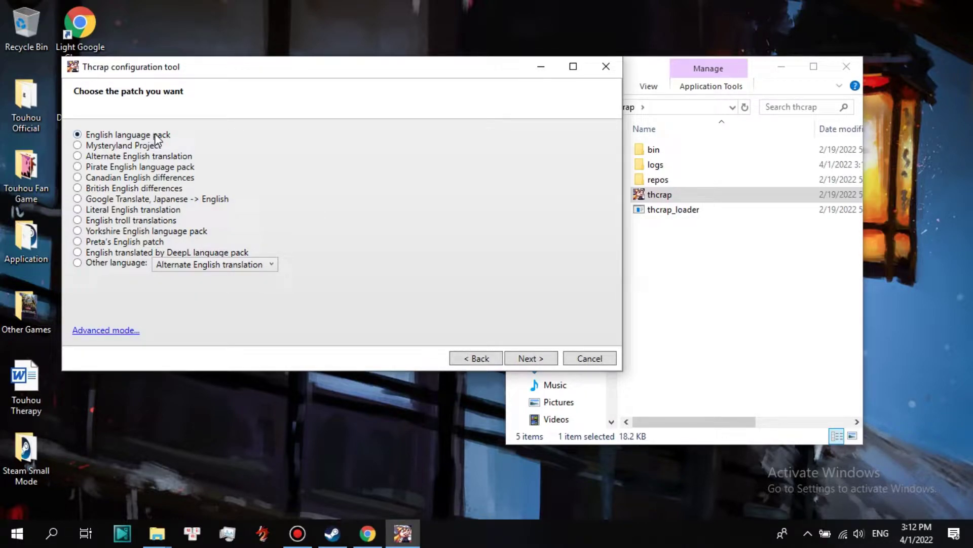
pyautogui.click(103, 272)
pyautogui.click(269, 266)
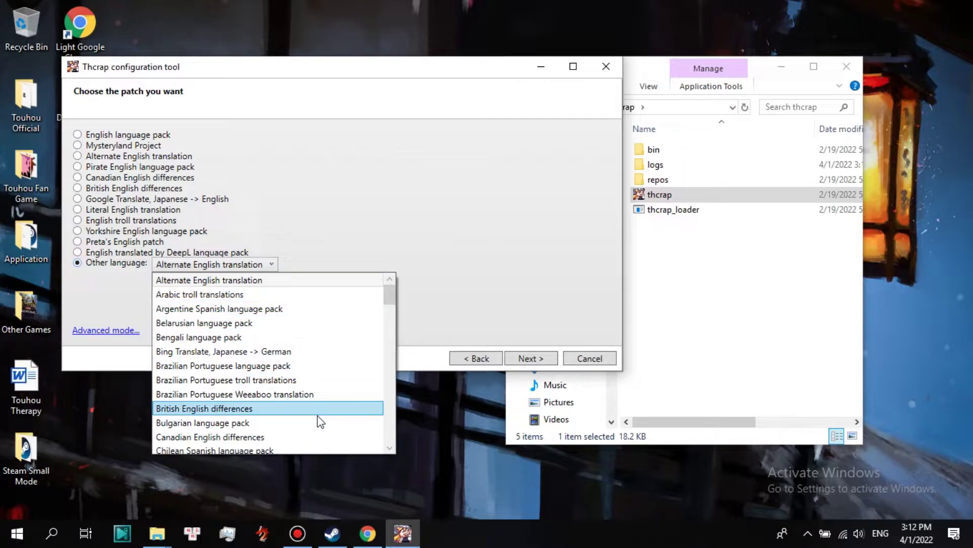
pyautogui.scroll(-2, 318, 442)
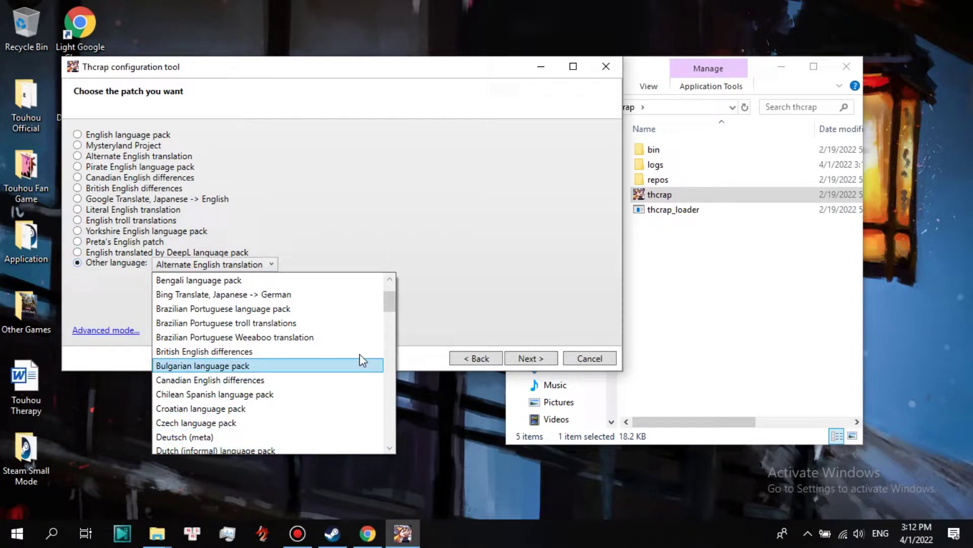
pyautogui.moveTo(388, 300); pyautogui.dragTo(388, 439)
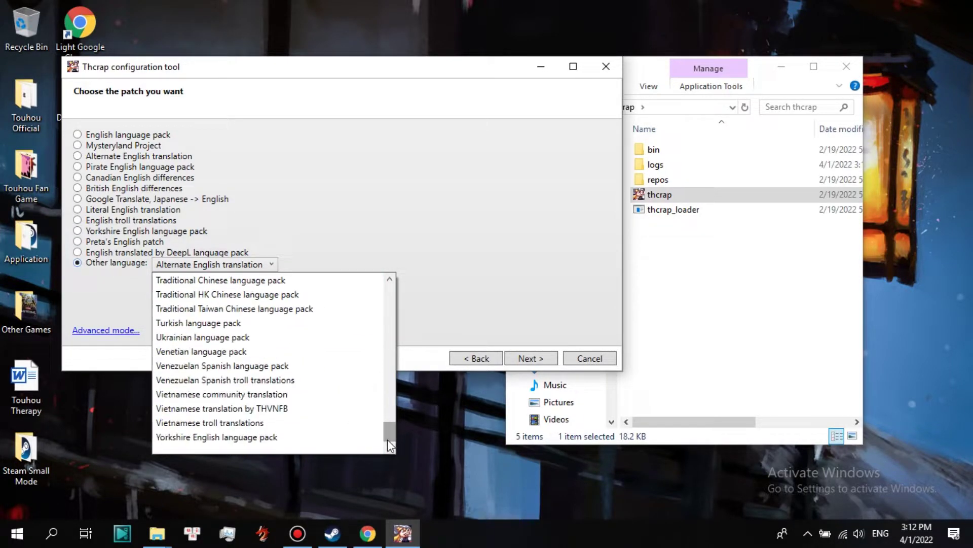
pyautogui.click(261, 394)
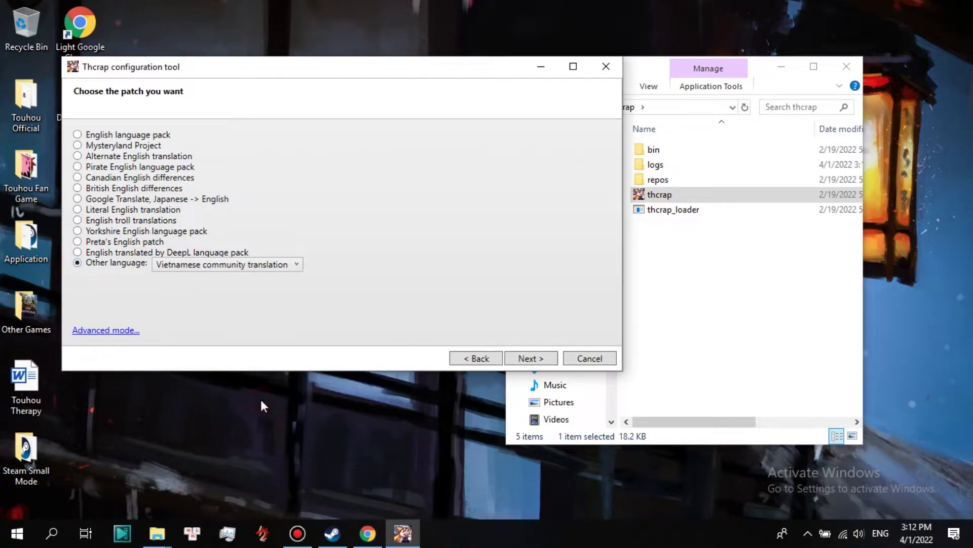
pyautogui.click(538, 361)
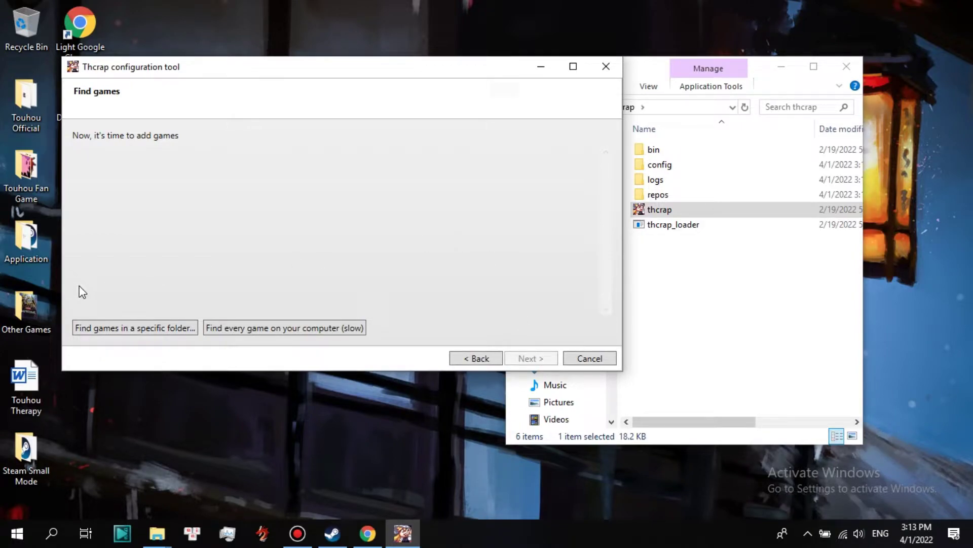
pyautogui.click(125, 327)
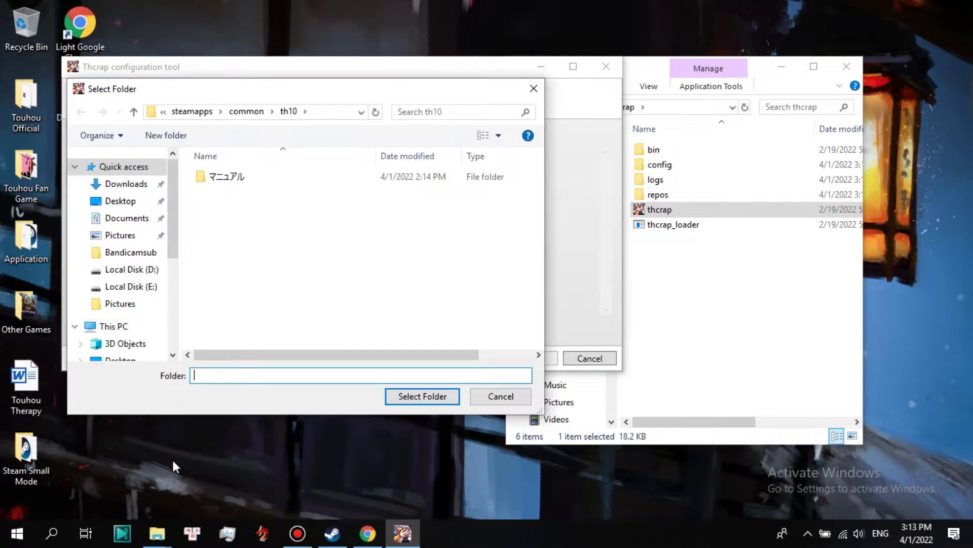
# Search drive E: for the Touhou 6 folder and select it as the game location.
pyautogui.click(147, 287)
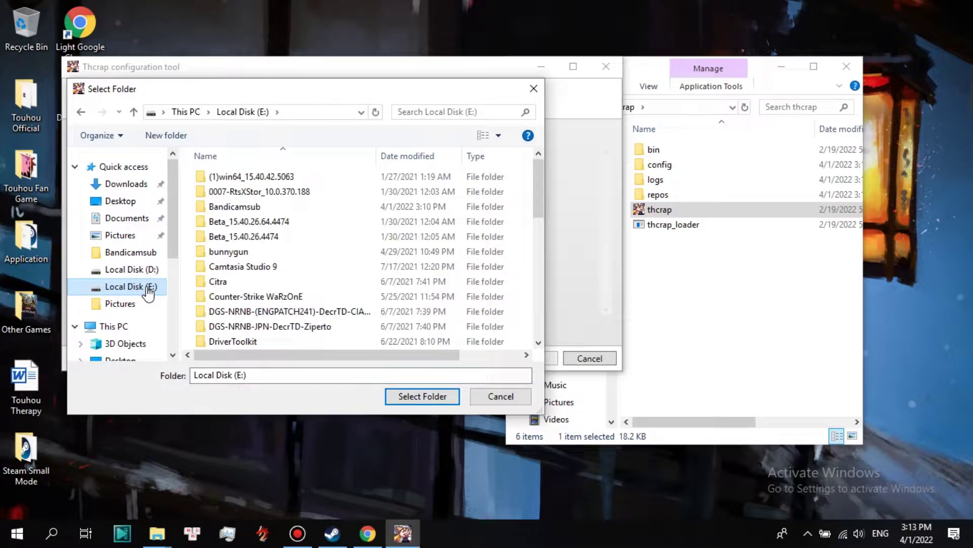
pyautogui.moveTo(541, 167); pyautogui.dragTo(543, 185)
pyautogui.click(479, 112)
pyautogui.write('touhou 6')
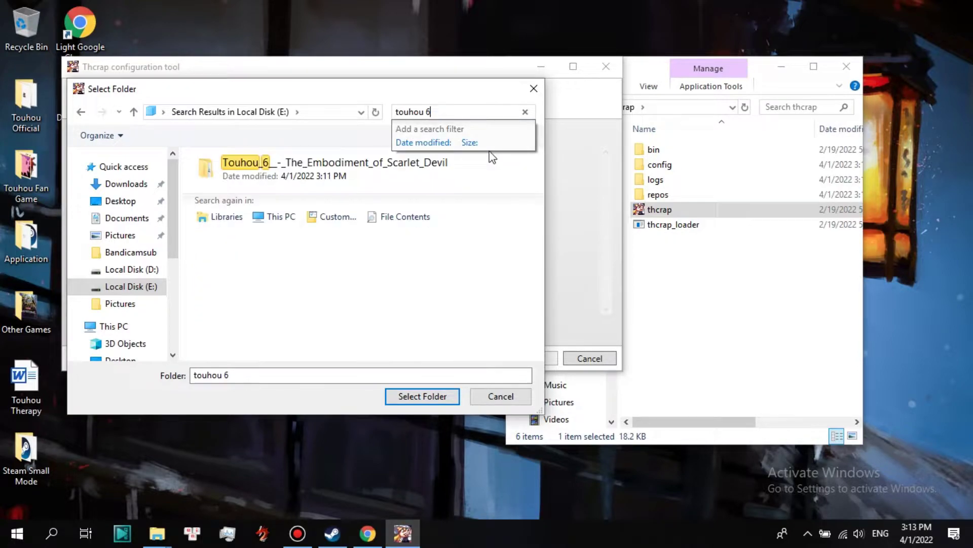
pyautogui.doubleClick(371, 177)
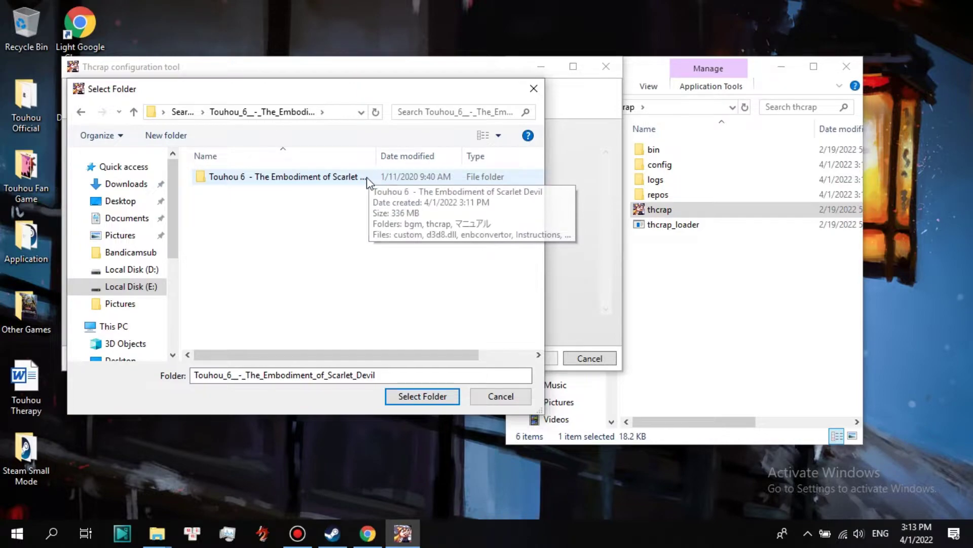
pyautogui.doubleClick(366, 177)
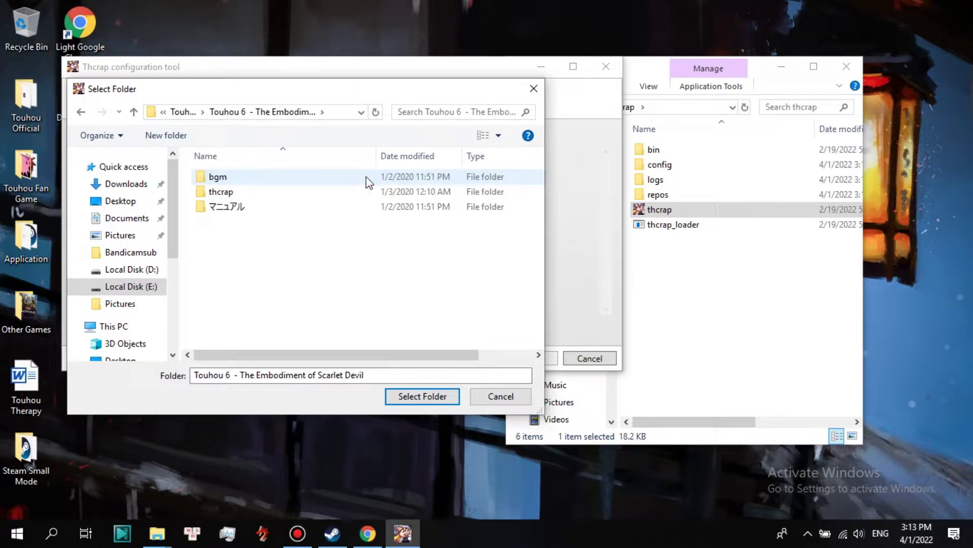
pyautogui.click(80, 112)
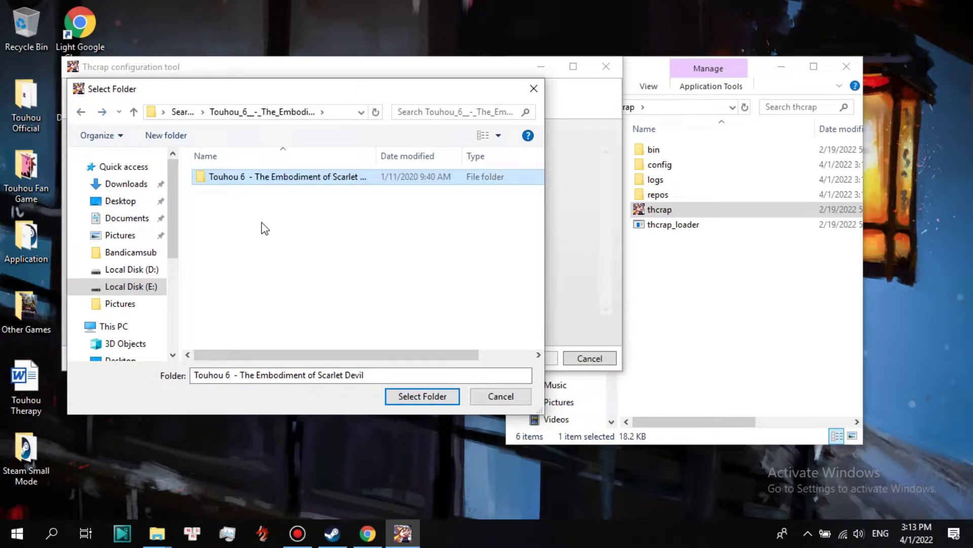
pyautogui.click(417, 401)
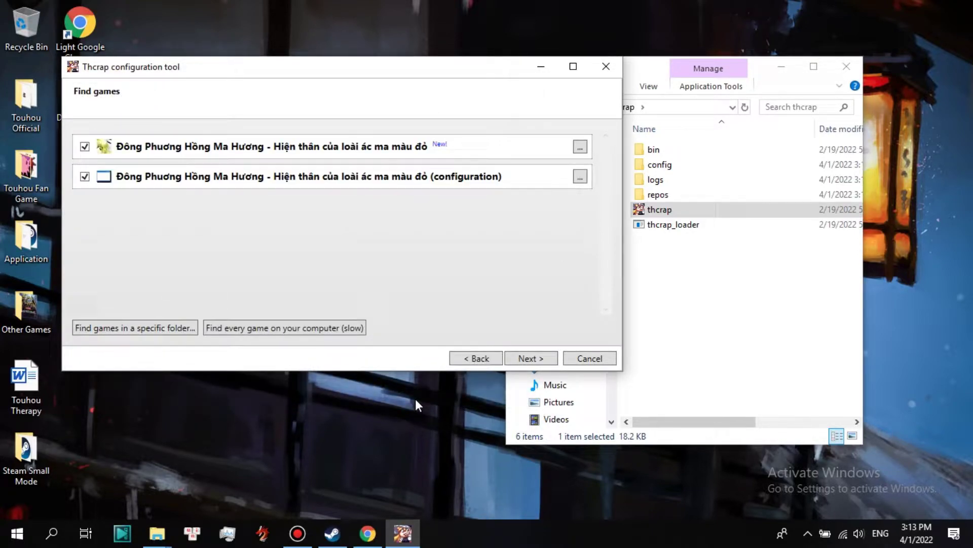
# Finish setup with shortcuts also in the games' folder, close the thcrap folder, and launch th06 (vi).
pyautogui.click(531, 358)
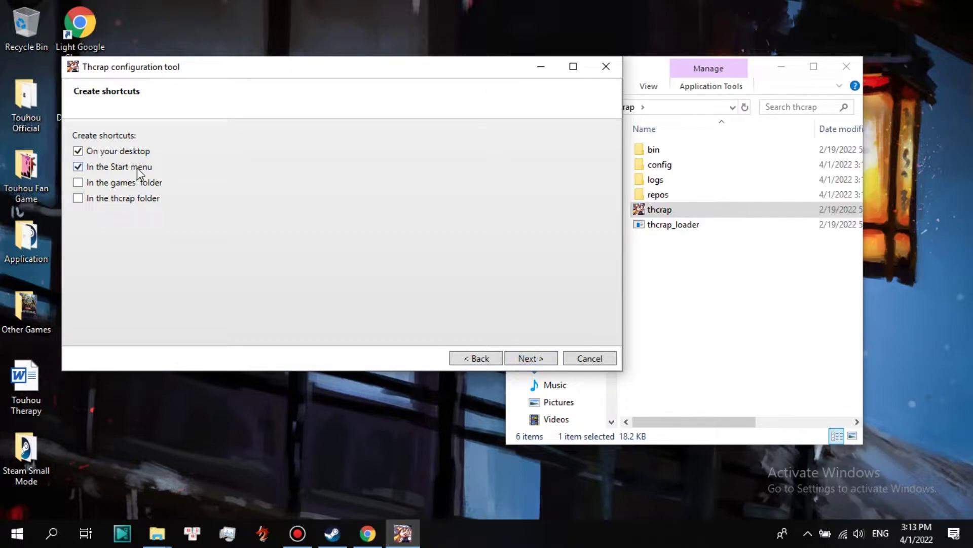
pyautogui.click(133, 185)
pyautogui.click(527, 359)
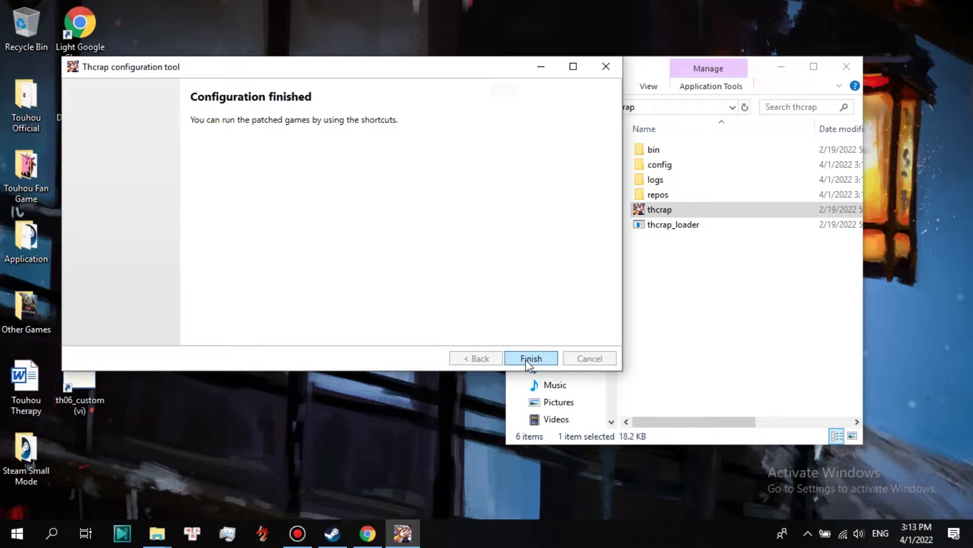
pyautogui.click(528, 358)
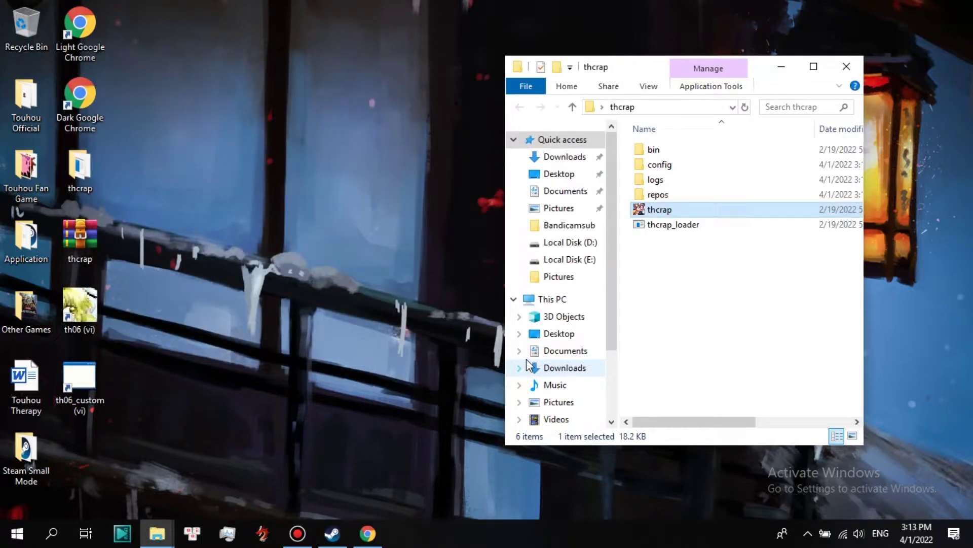
pyautogui.click(845, 75)
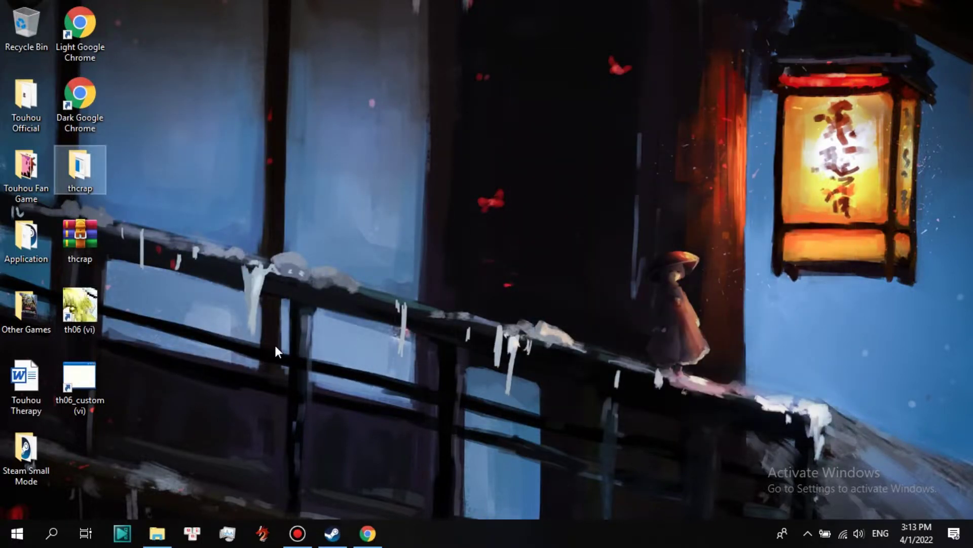
pyautogui.doubleClick(88, 306)
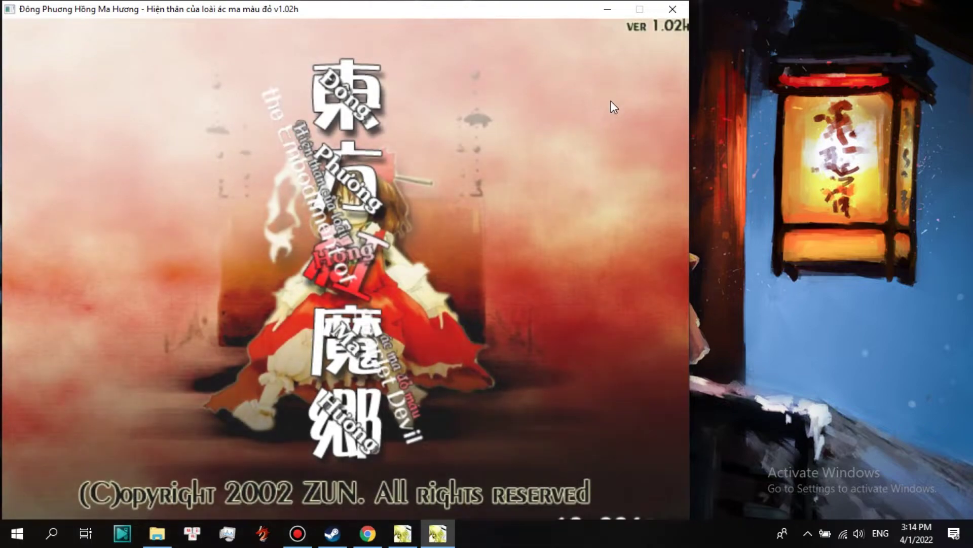
# Open the translated Tùy chọn options menu, step through it, and return to the title.
pyautogui.press('Up')
pyautogui.press('Up')
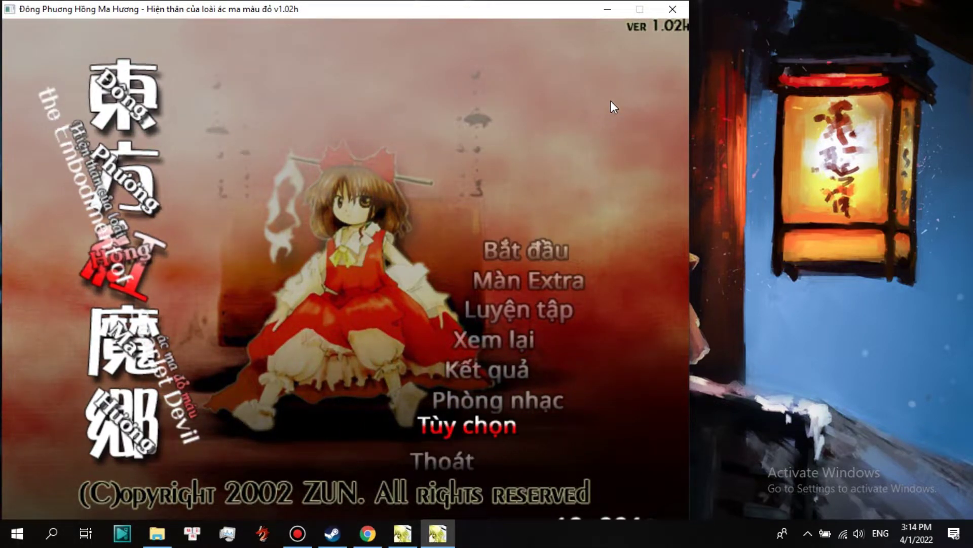
pyautogui.press('z')
pyautogui.press('Down')
pyautogui.press('Down')
pyautogui.press('Down')
pyautogui.press('Down')
pyautogui.press('Down')
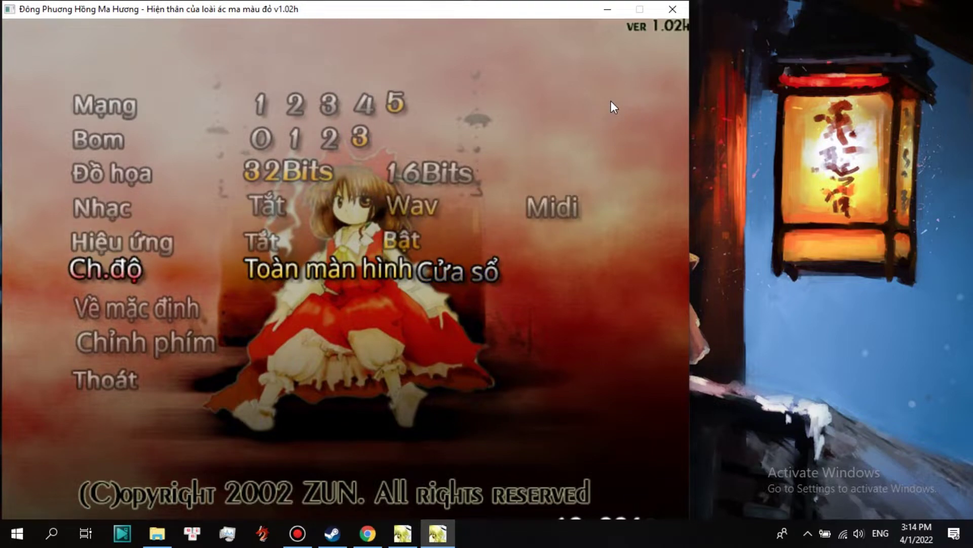
pyautogui.press('Down')
pyautogui.press('Down')
pyautogui.press('Down')
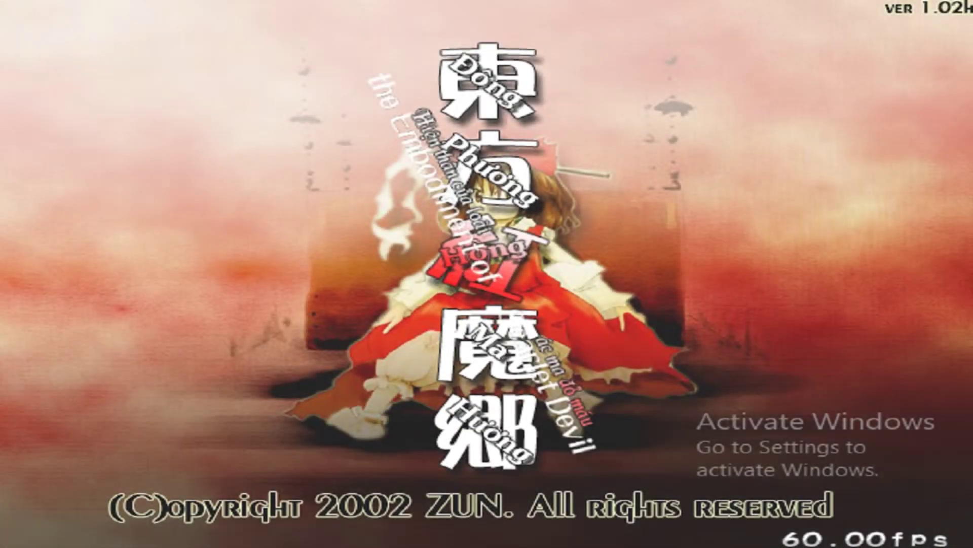
# Start a game on Trung Bình, browse Marisa and Reimu, then back out to Thoát.
pyautogui.press('z')
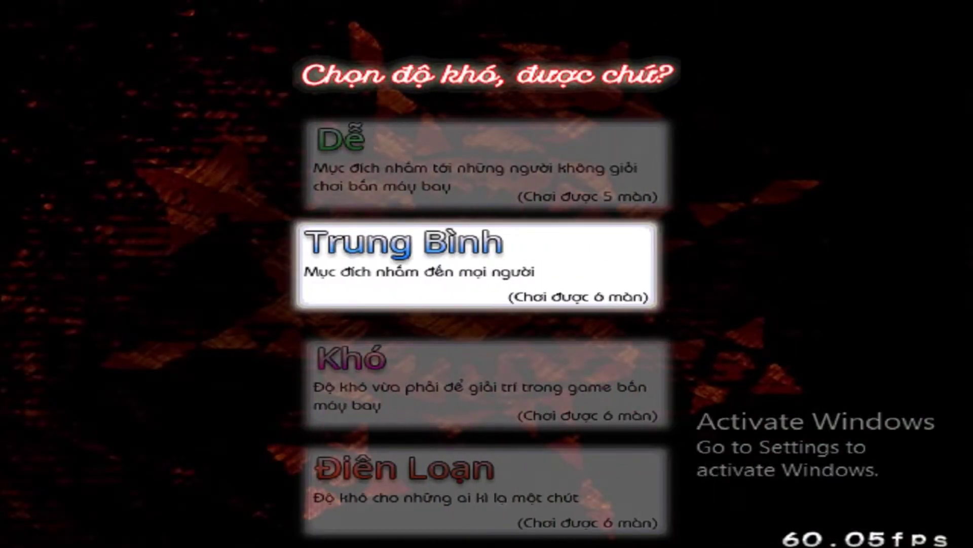
pyautogui.press('z')
pyautogui.press('Right')
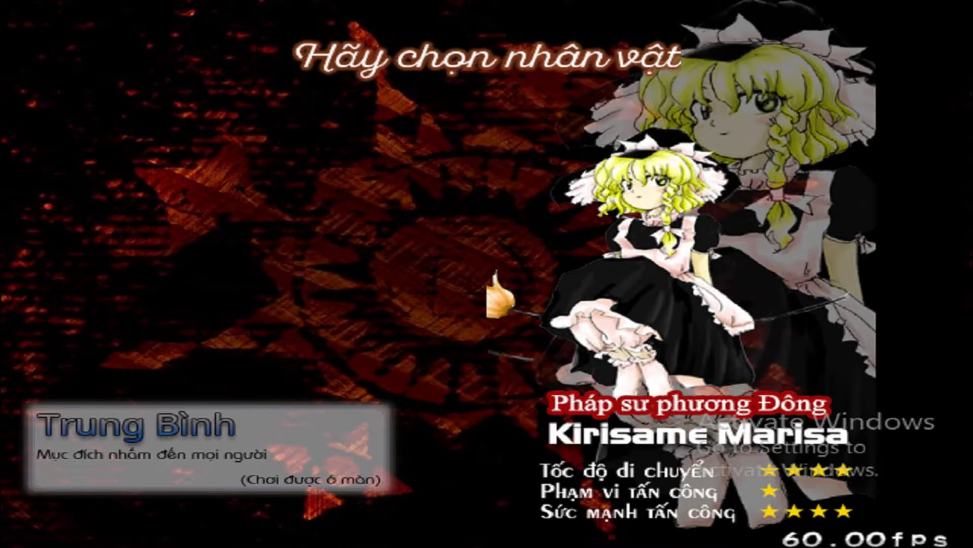
pyautogui.press('Left')
pyautogui.press('x')
pyautogui.press('x')
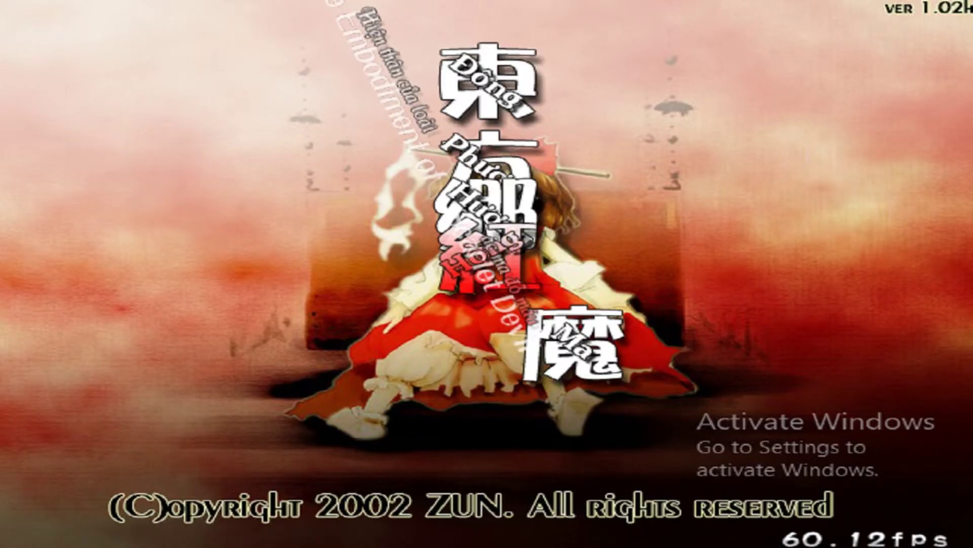
pyautogui.press('x')
pyautogui.press('x')
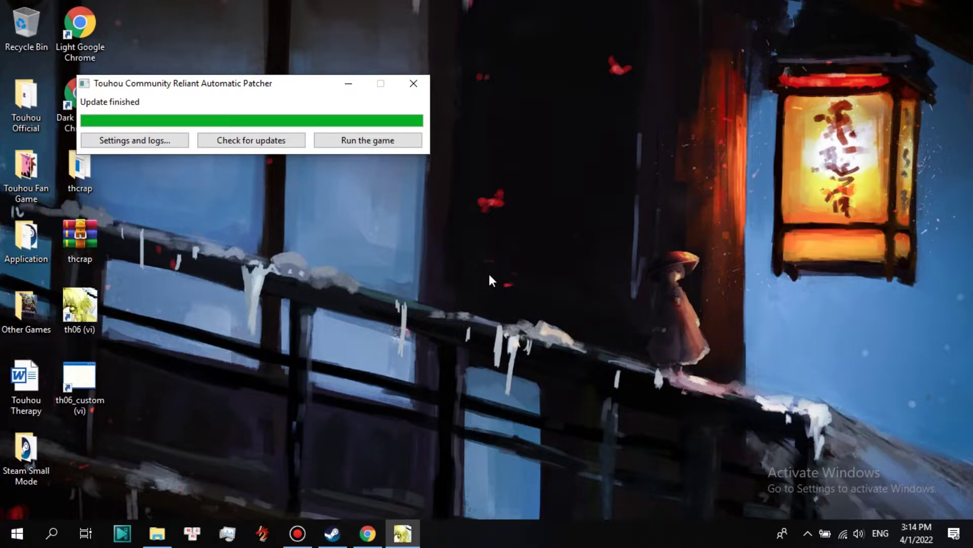
# Close the 'Update finished' Touhou Community Reliant Automatic Patcher window.
pyautogui.click(414, 84)
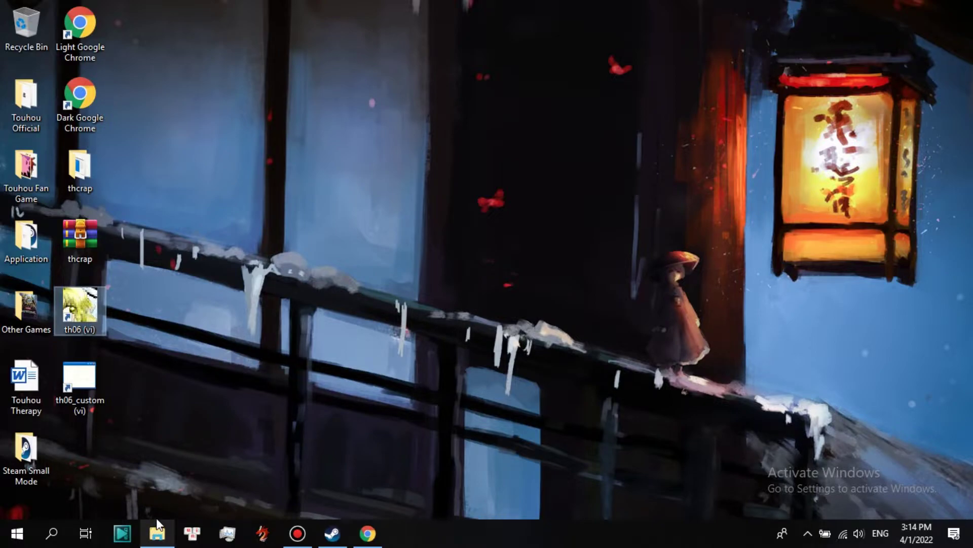
# Open Mountain of Faith's Properties from the Steam Library, dismissing its launch options dialog first.
pyautogui.click(334, 535)
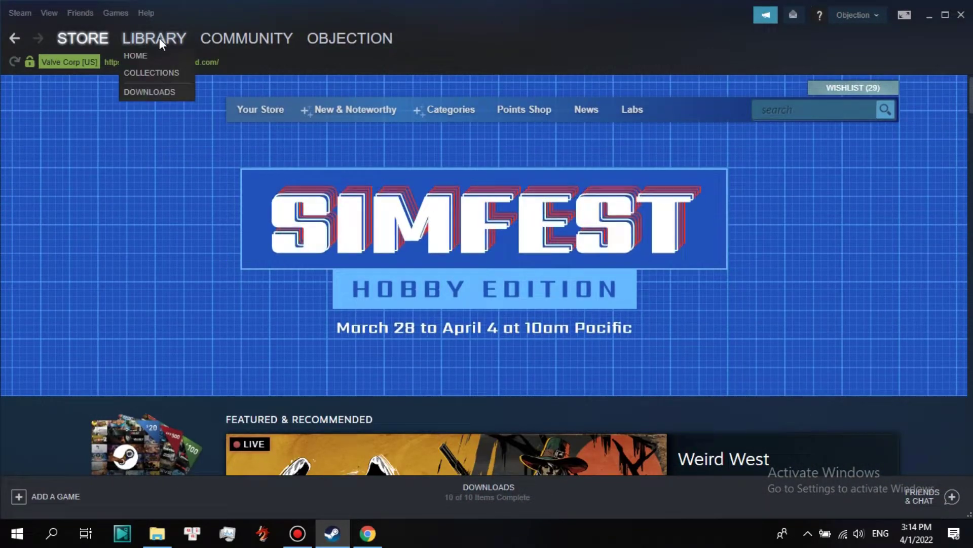
pyautogui.click(159, 38)
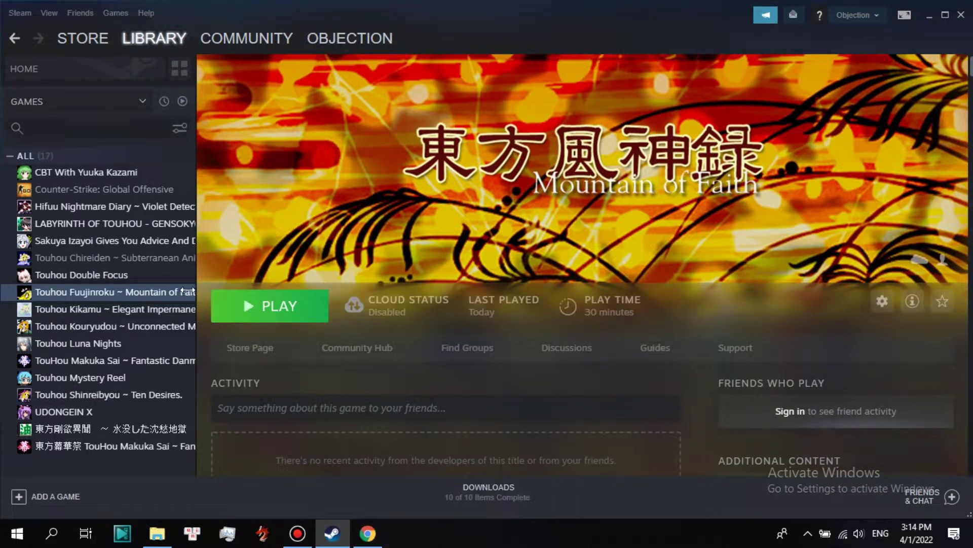
pyautogui.doubleClick(157, 294)
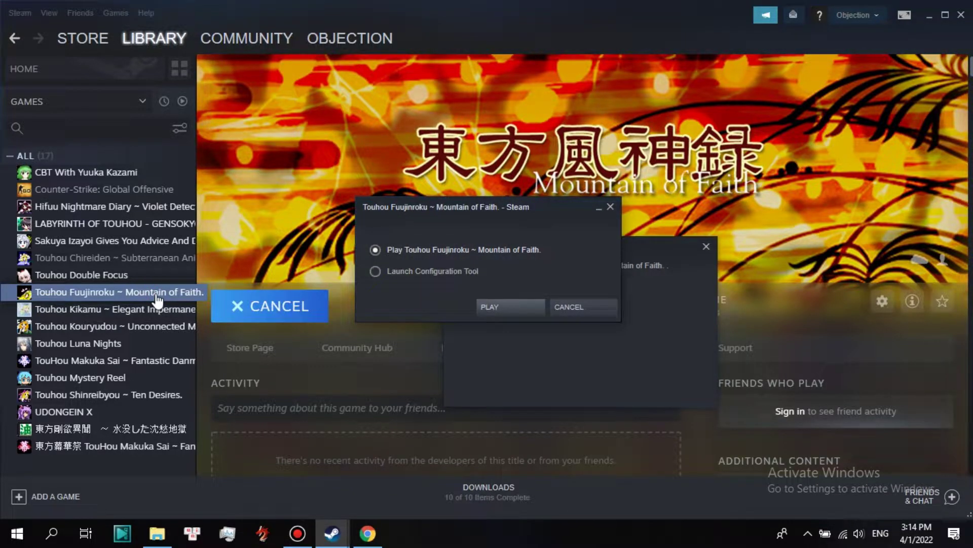
pyautogui.click(611, 206)
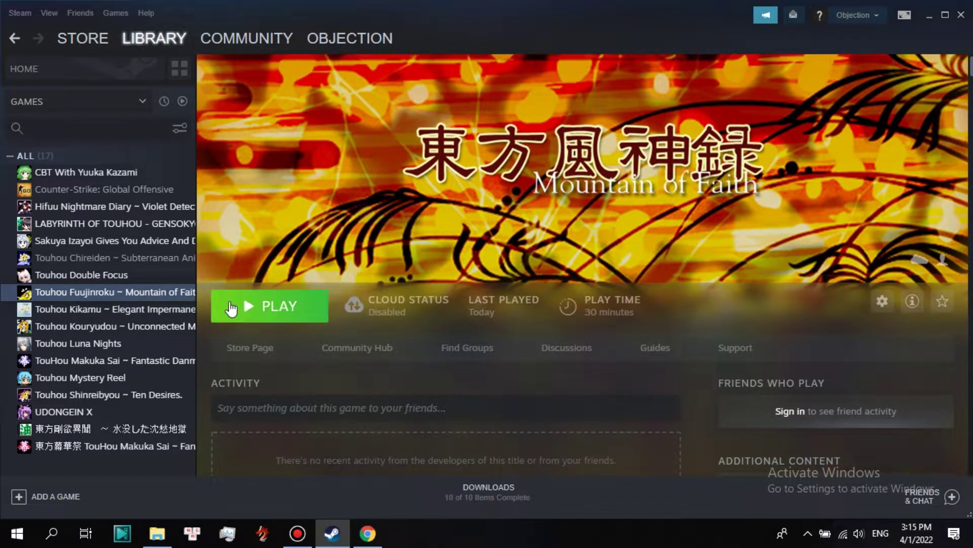
pyautogui.click(874, 302)
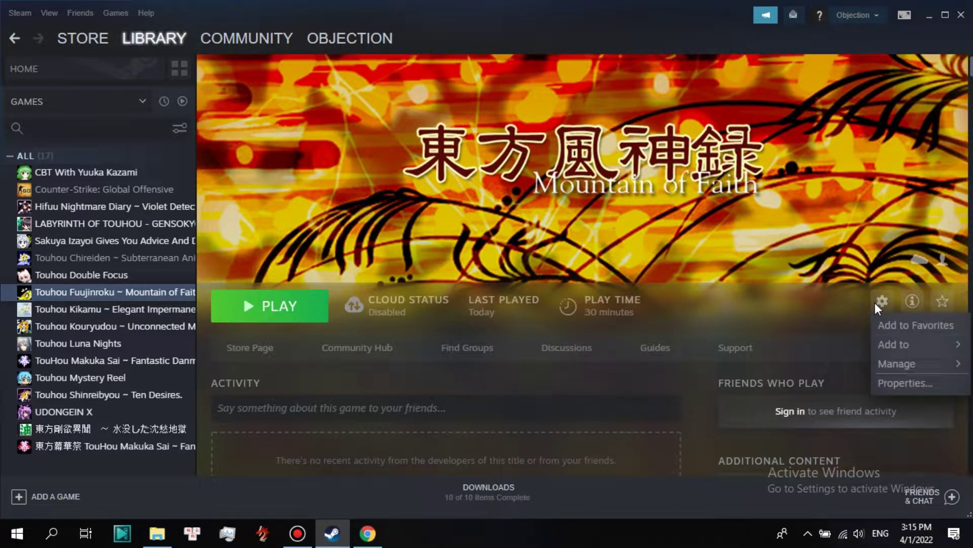
pyautogui.click(893, 390)
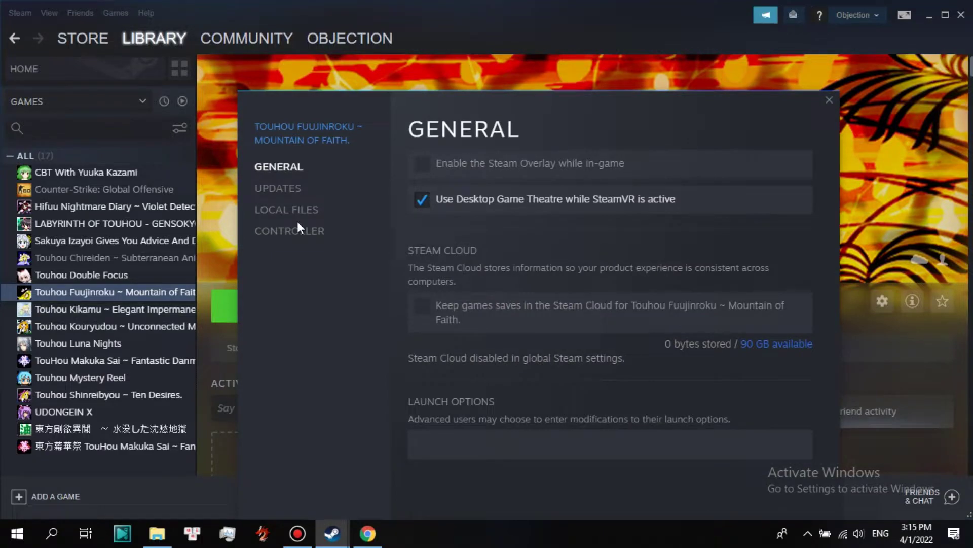